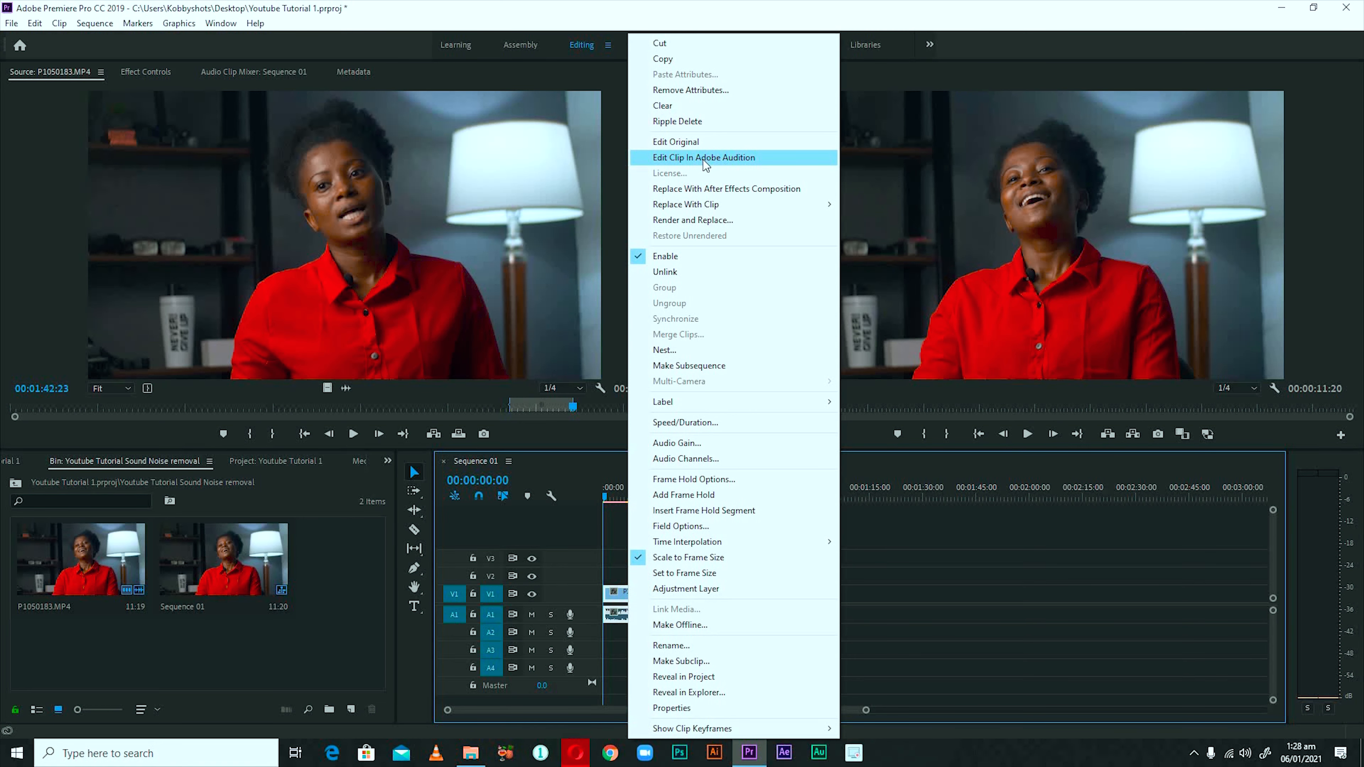
# Open the timeline clip's audio in Adobe Audition and play the first part of the recording to hear the background noise
pyautogui.click(705, 159)
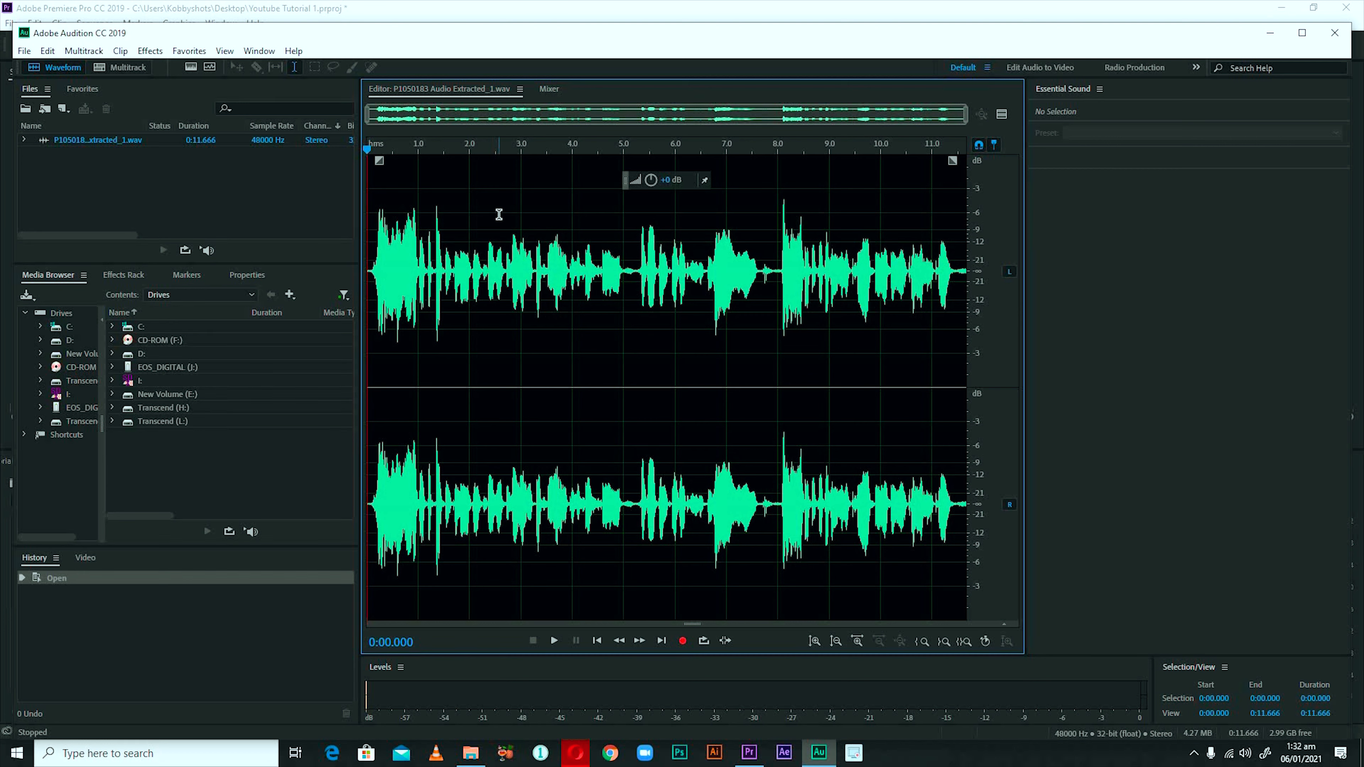
pyautogui.press('space')
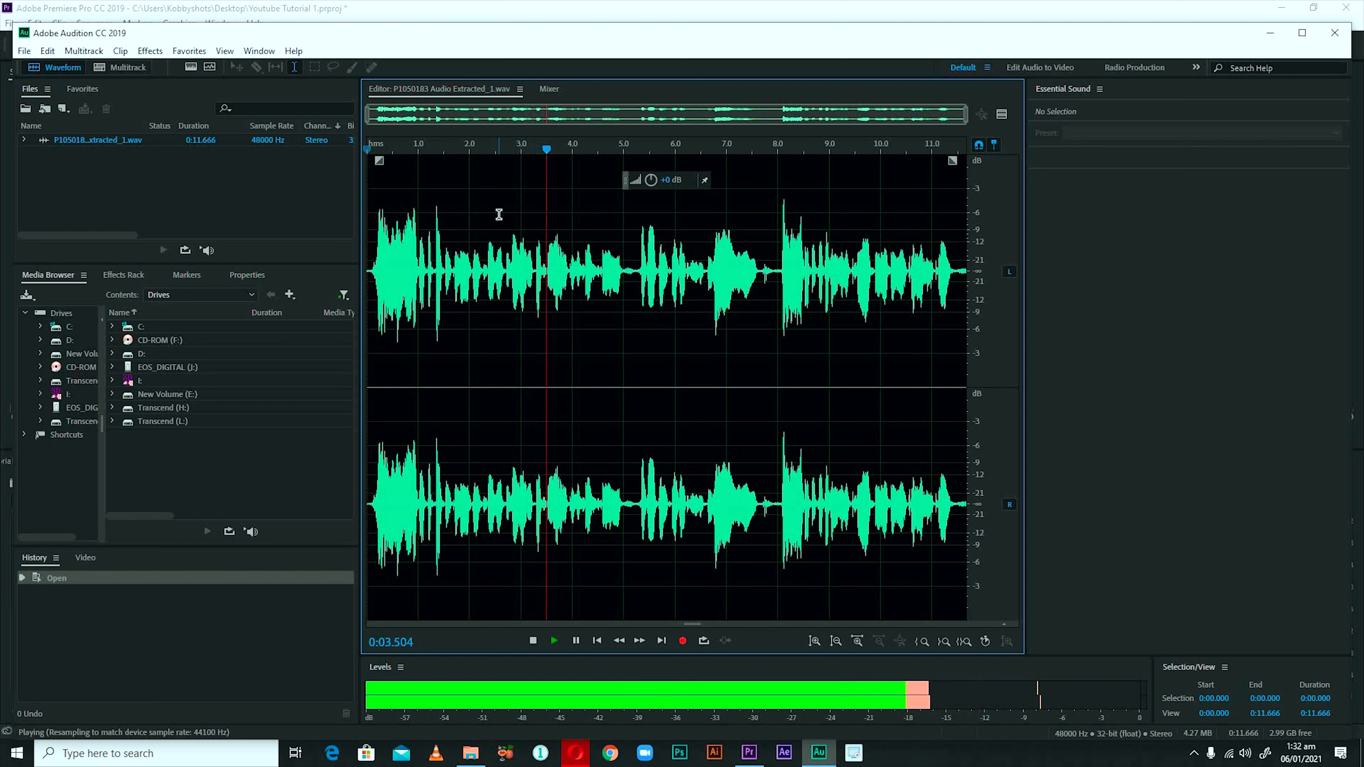
pyautogui.press('space')
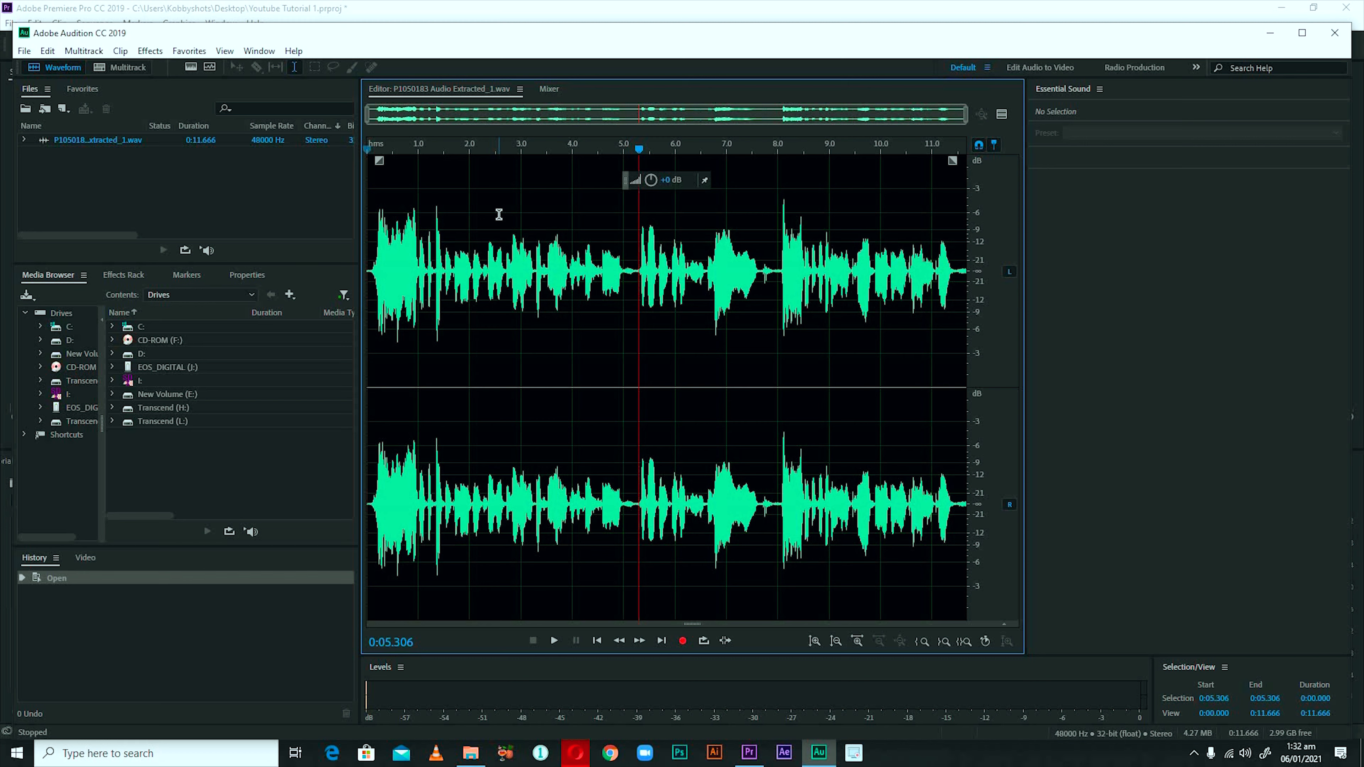
pyautogui.press('space')
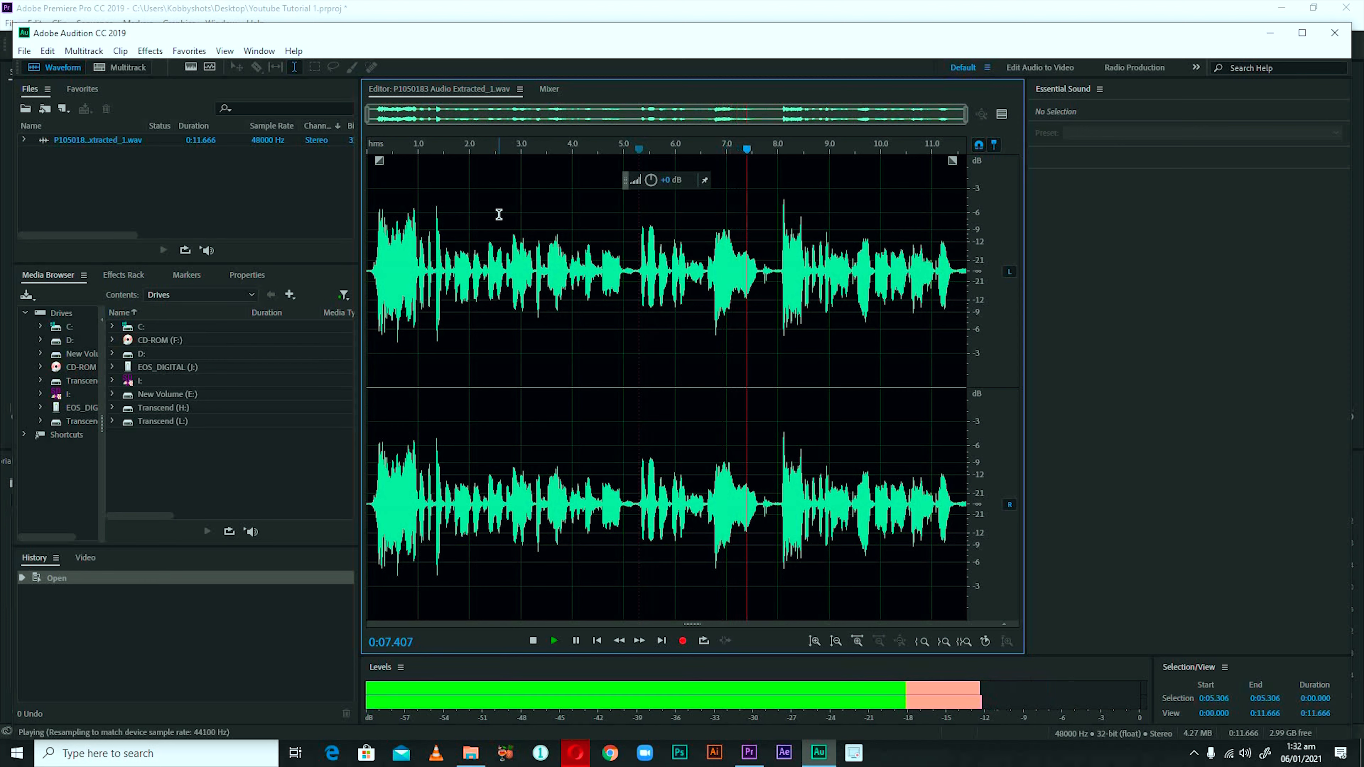
pyautogui.press('space')
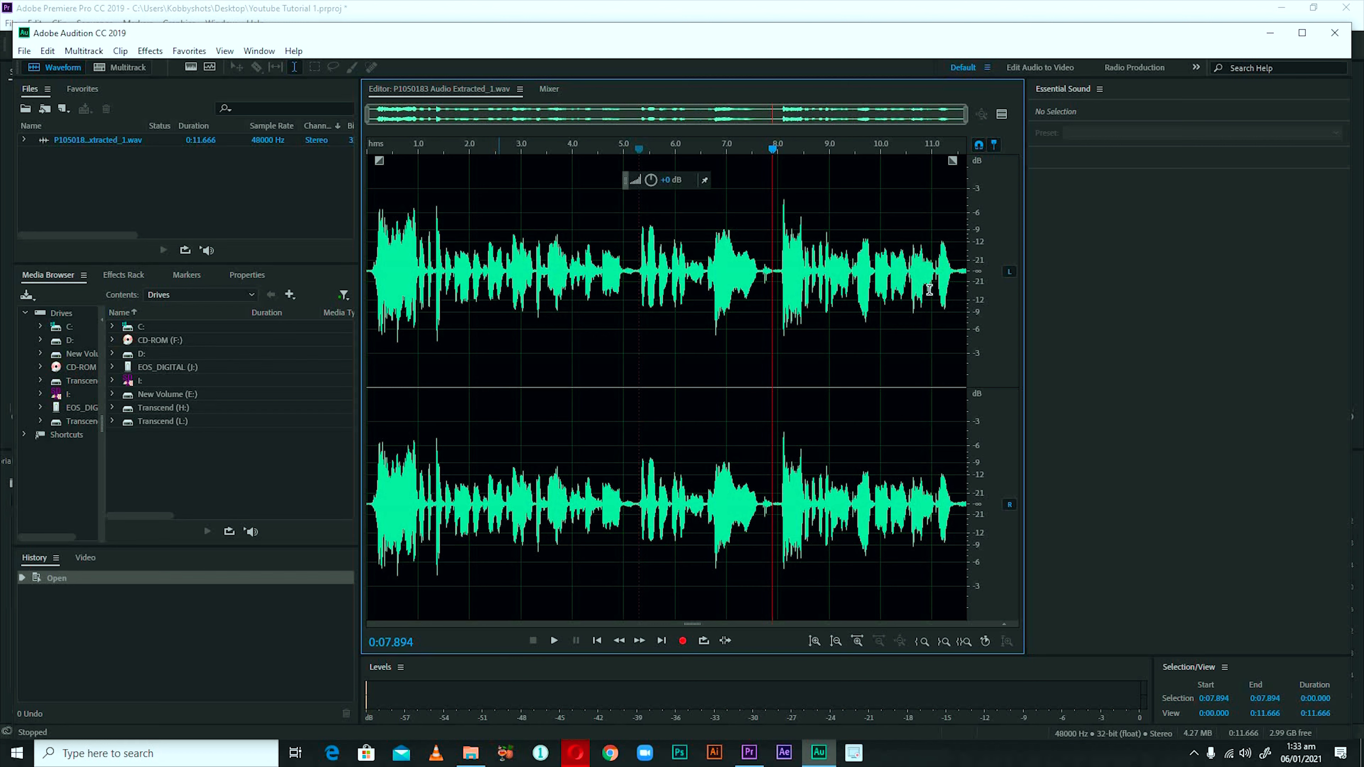
# Examine the end of the waveform closely and play its last two seconds to find a passage without speech
pyautogui.click(943, 271)
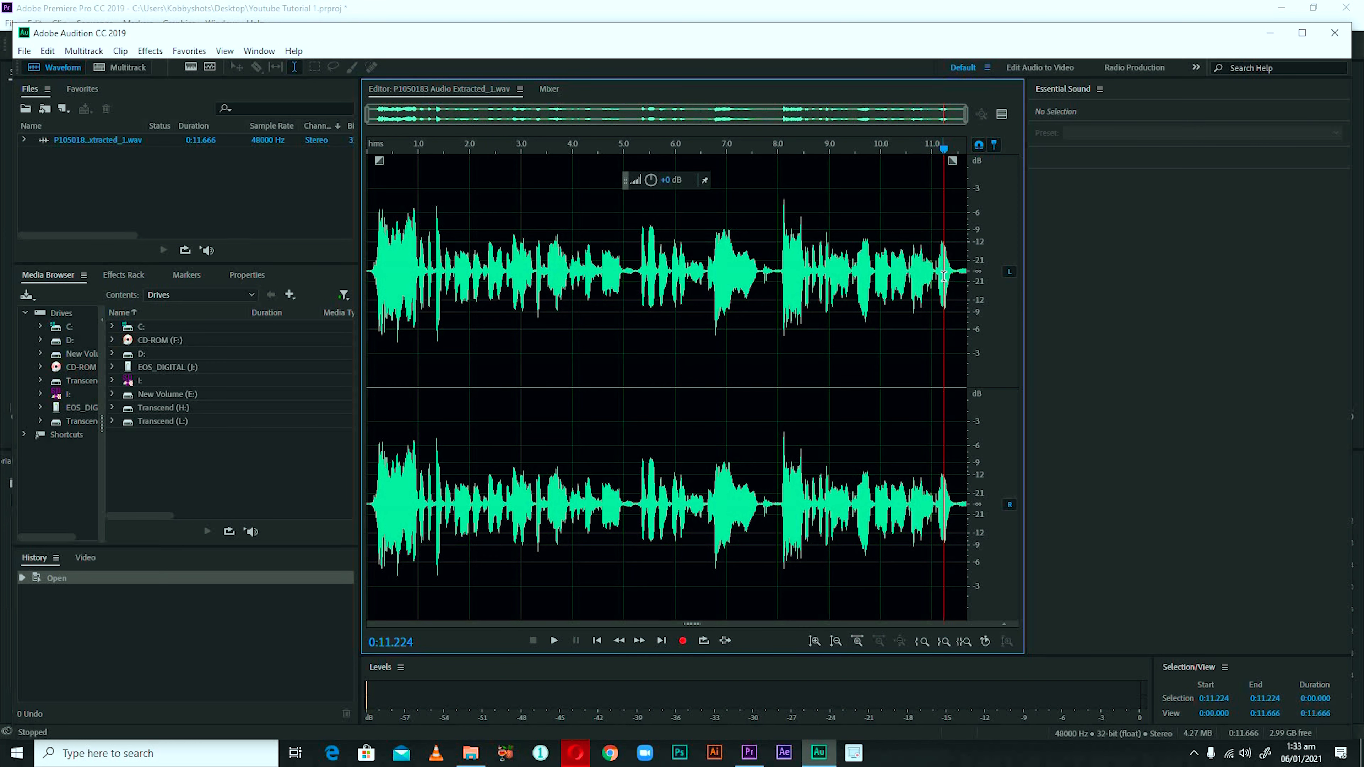
pyautogui.scroll(10, 943, 270)
pyautogui.click(805, 268)
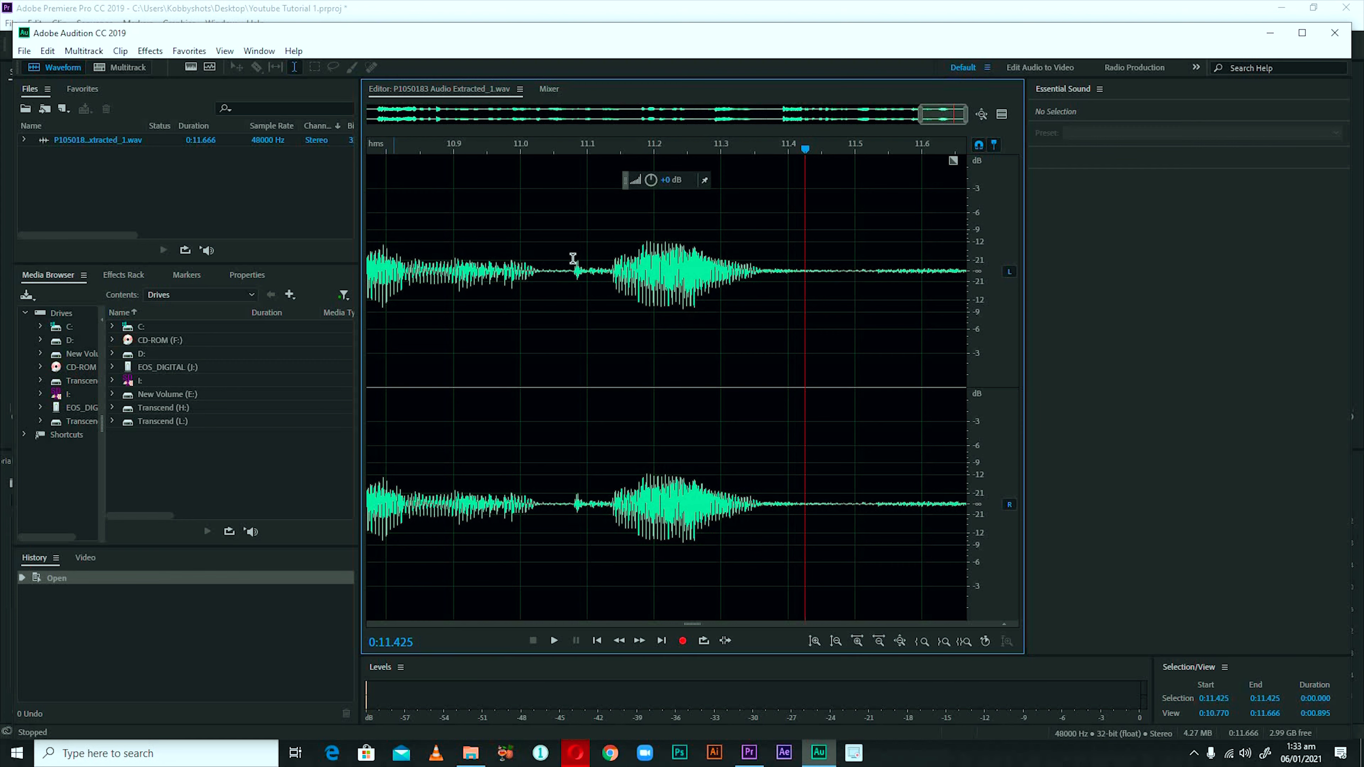
pyautogui.scroll(-3, 573, 263)
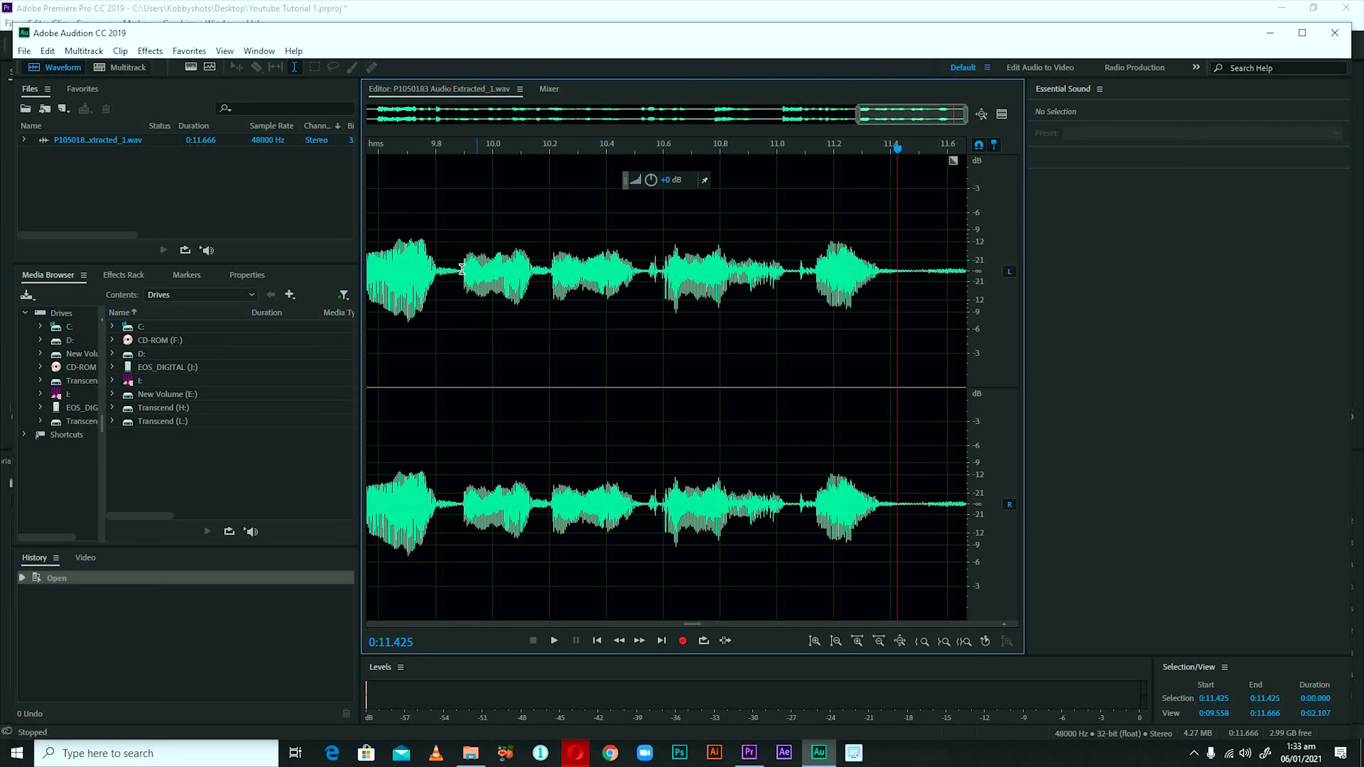
pyautogui.click(461, 269)
pyautogui.press('space')
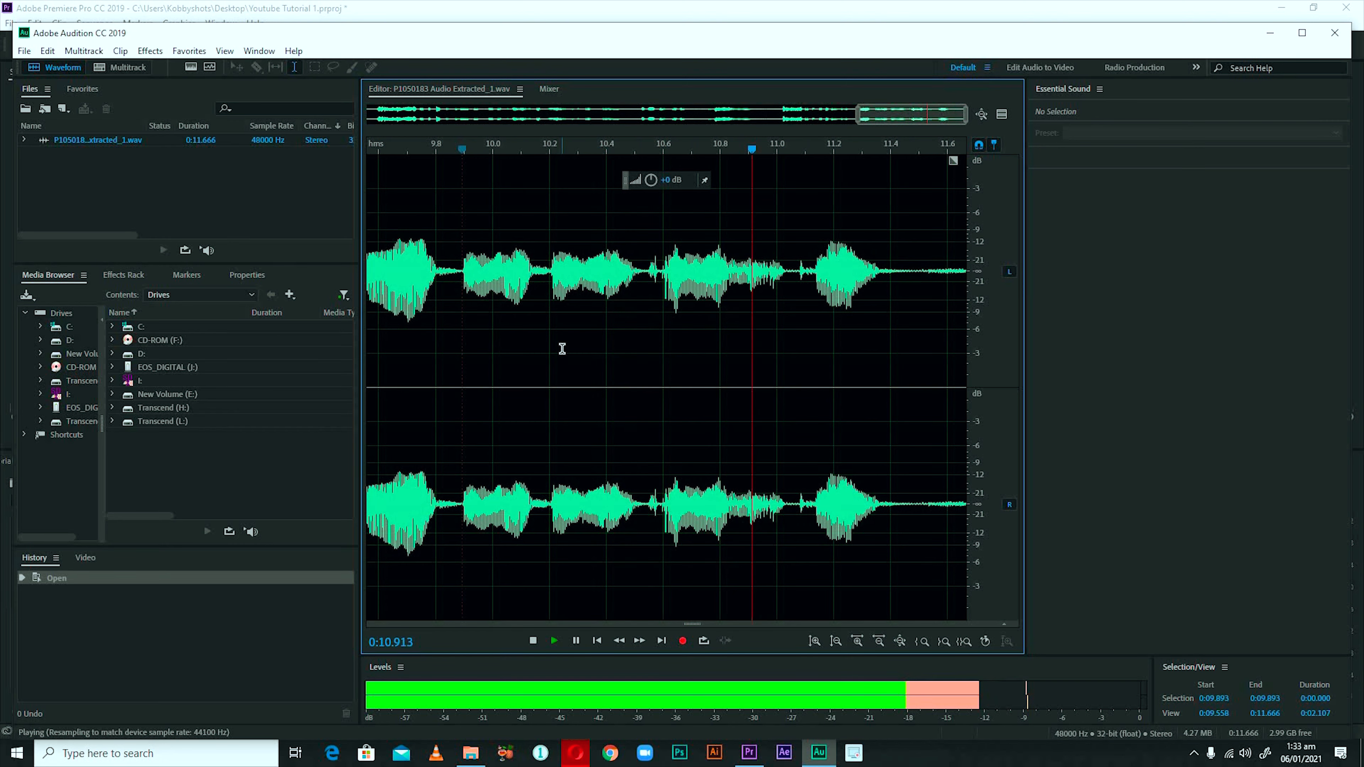
pyautogui.press('space')
# Select the silent passage from about 11.425 to 11.530 seconds and capture it as the noise print
pyautogui.scroll(-1, 913, 237)
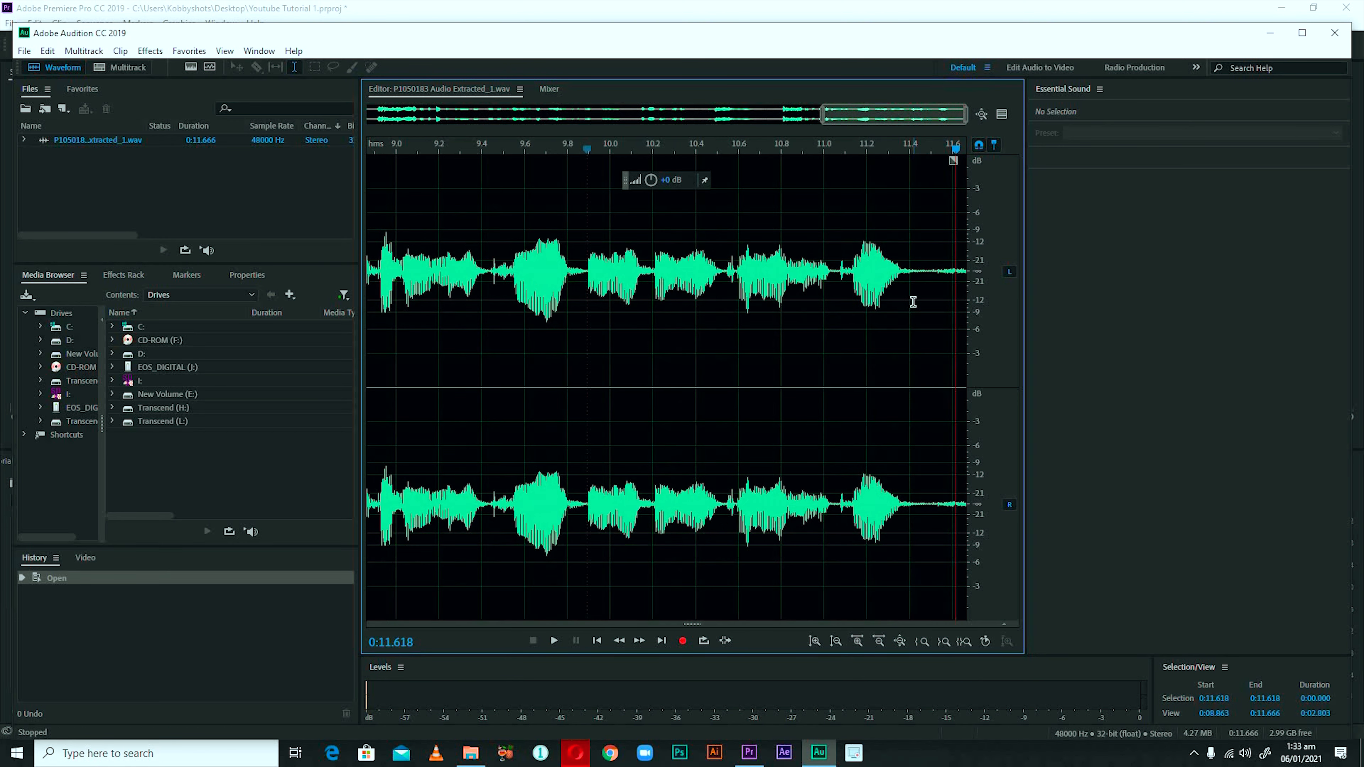
pyautogui.scroll(5, 914, 302)
pyautogui.moveTo(752, 271); pyautogui.dragTo(845, 281)
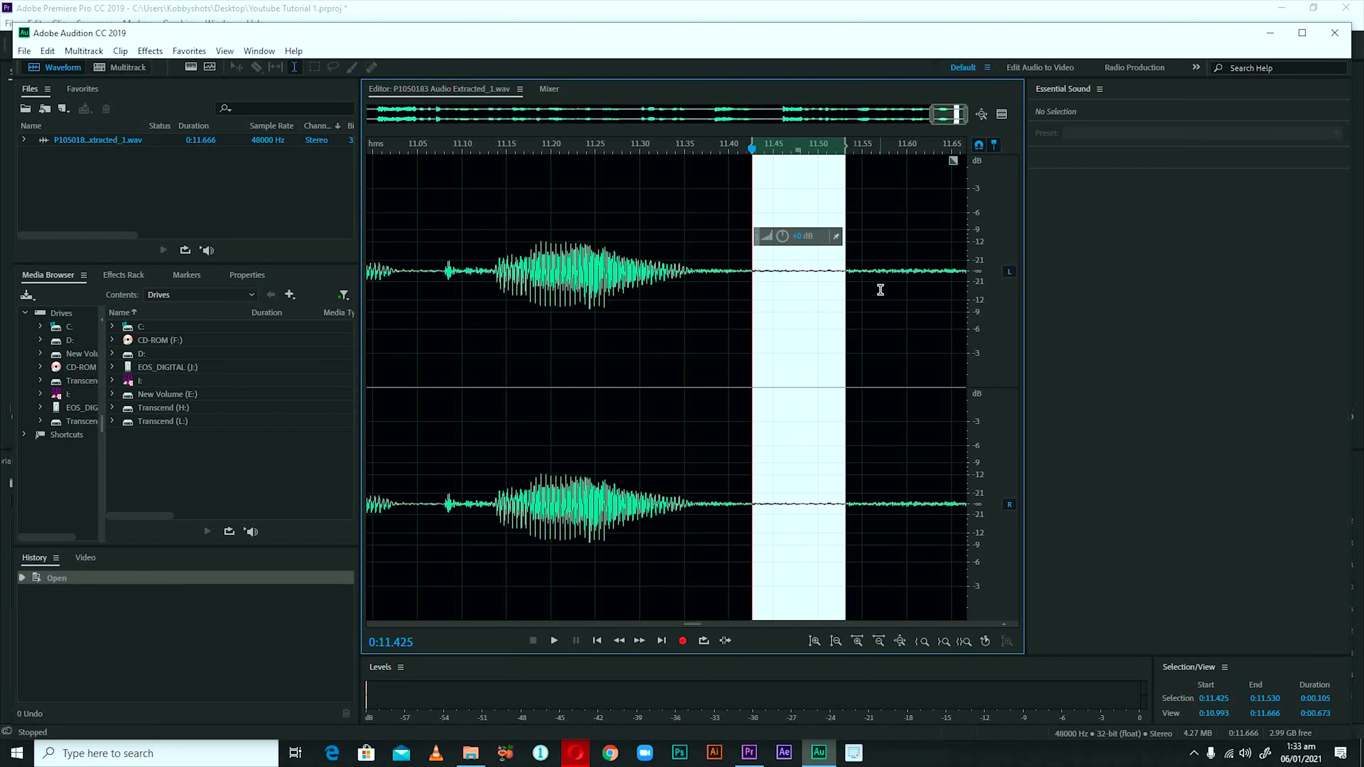
pyautogui.press('space')
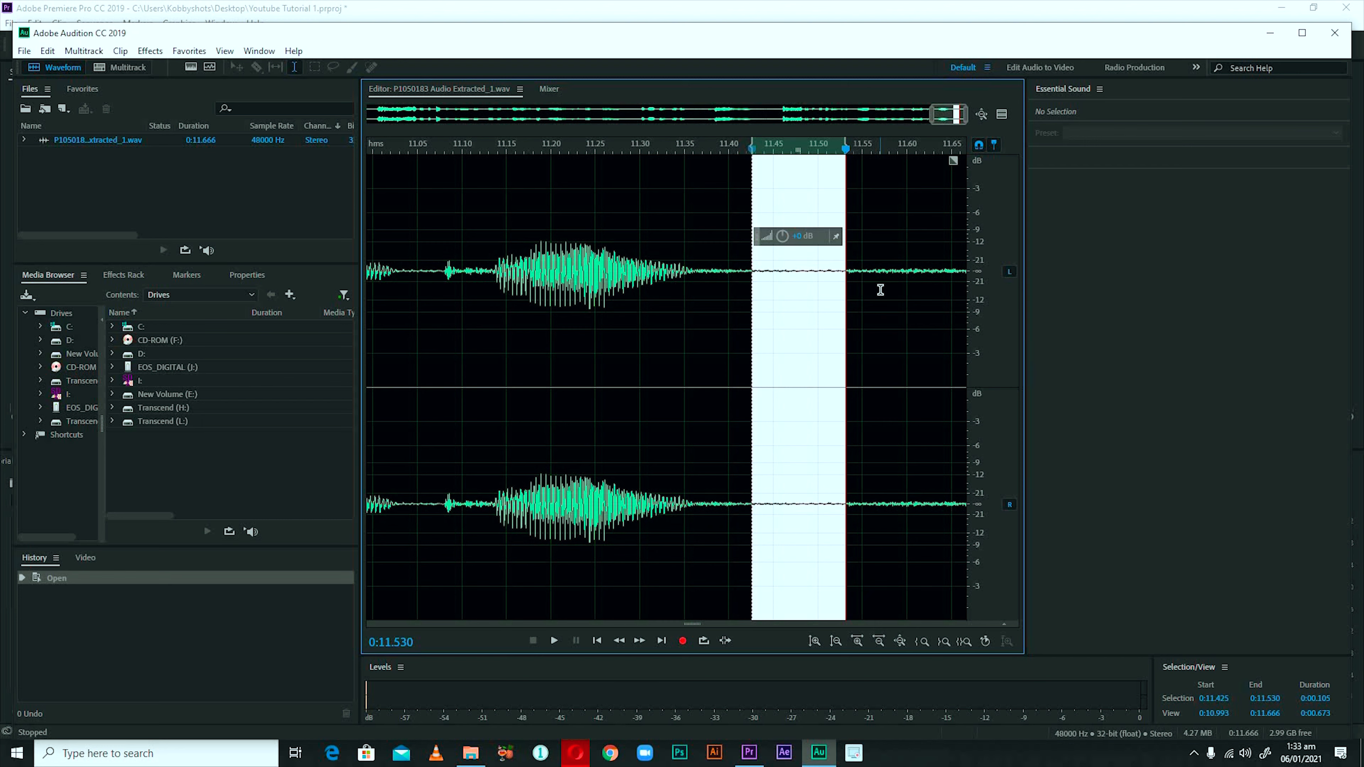
pyautogui.hotkey('shift', 'p')
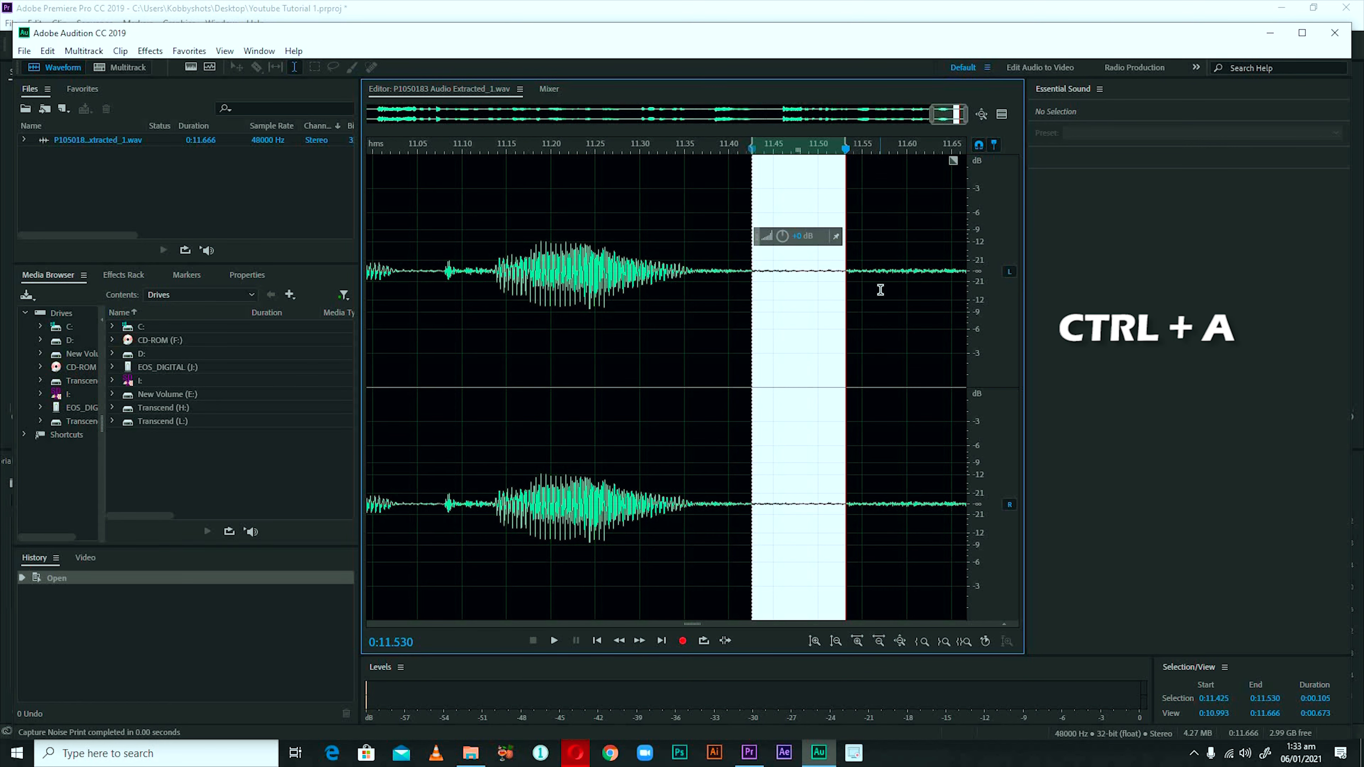
# Open the Noise Reduction effect for the entire waveform and preview the audio at 0% noise reduction
pyautogui.hotkey('ctrl', 'a')
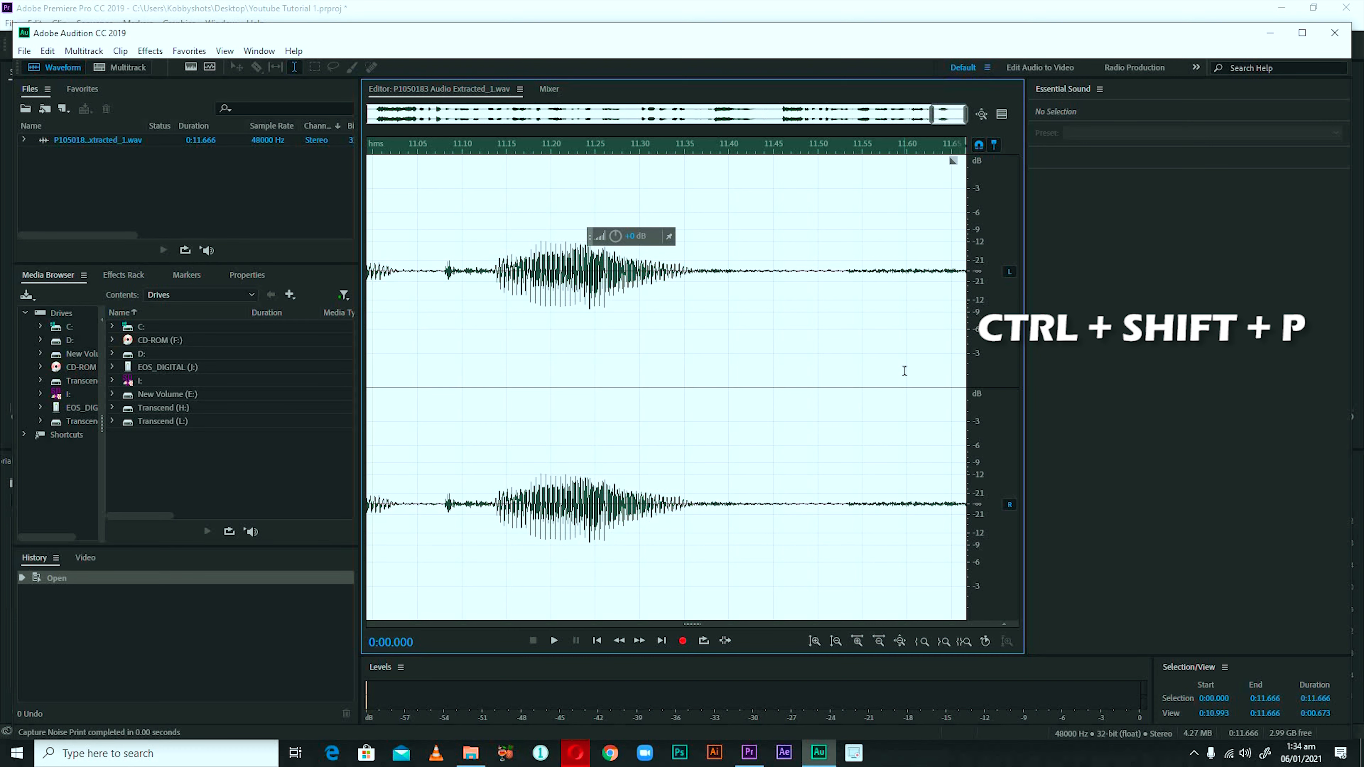
pyautogui.hotkey('ctrl', 'shift', 'p')
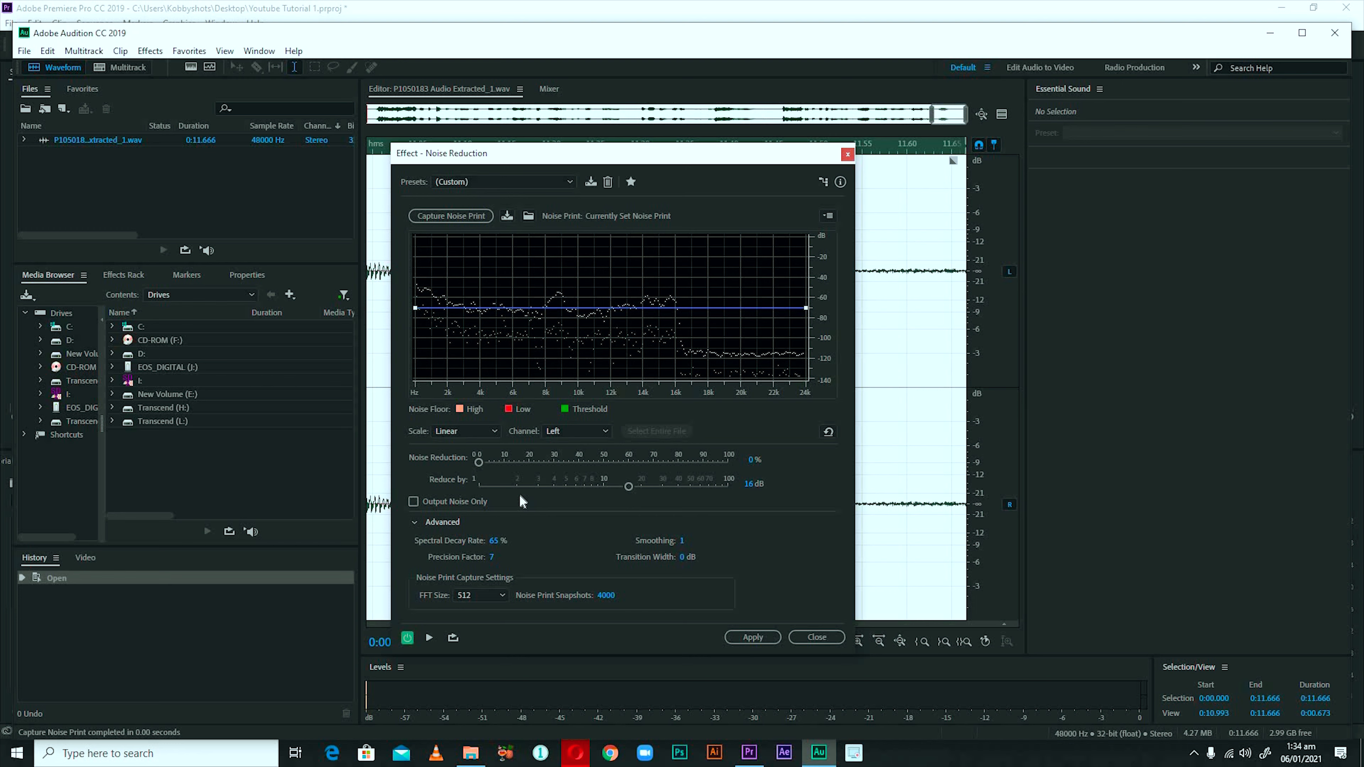
pyautogui.press('space')
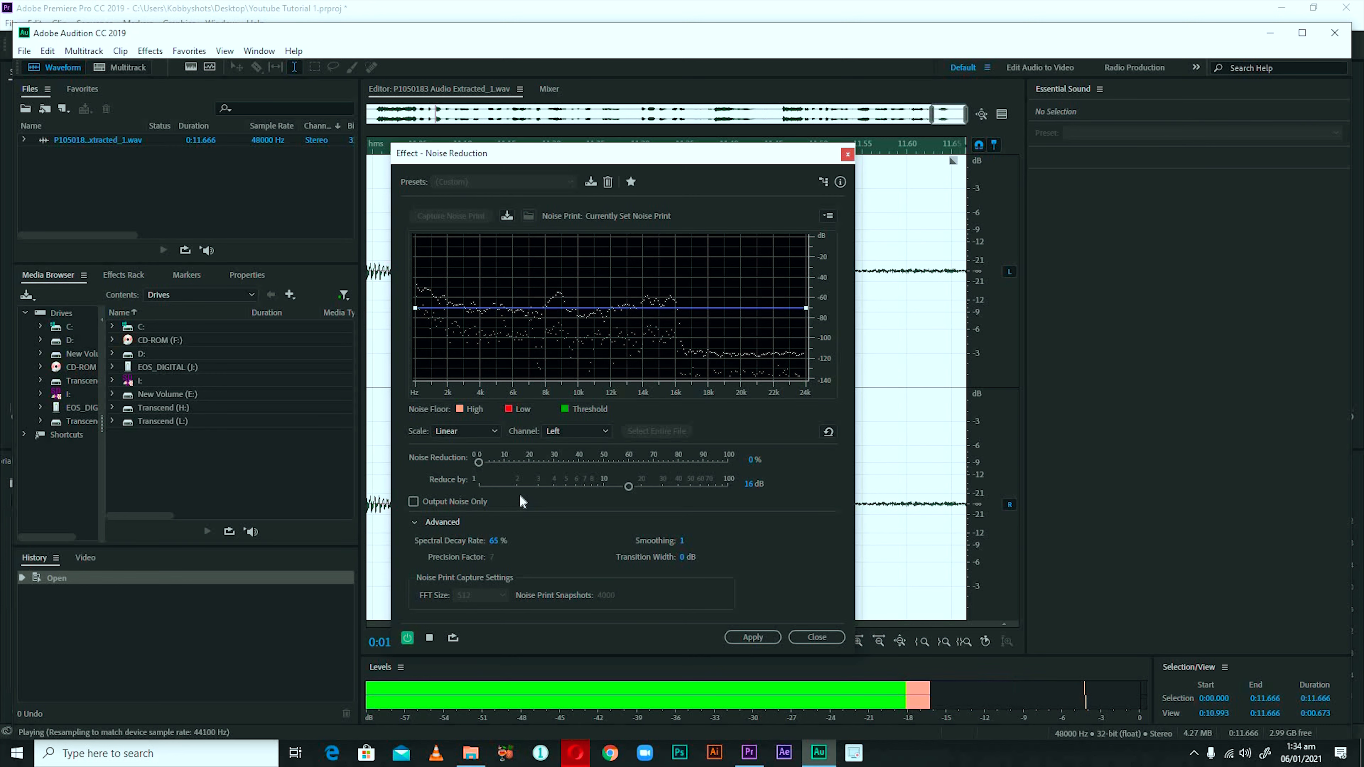
pyautogui.press('space')
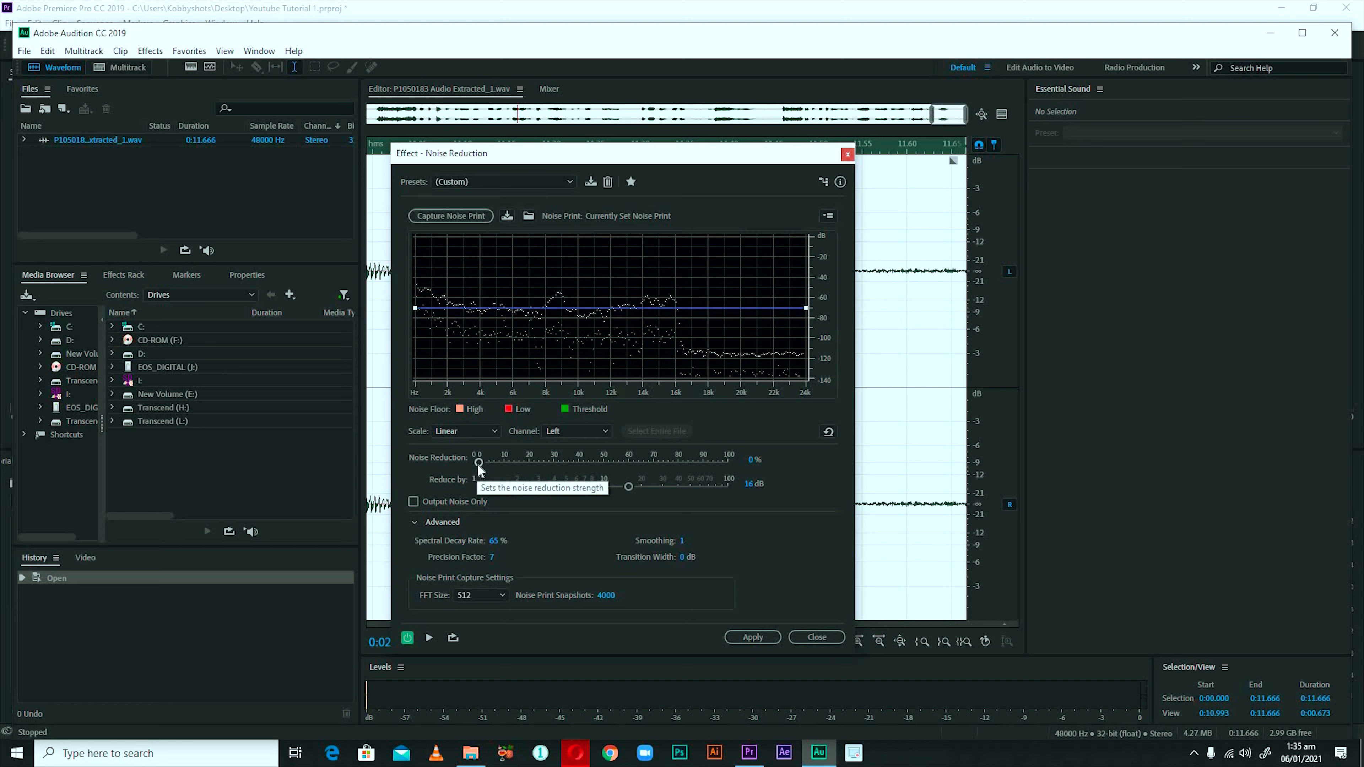
pyautogui.moveTo(478, 462)
pyautogui.mouseDown()
pyautogui.moveTo(518, 464)
pyautogui.moveTo(478, 462)
pyautogui.mouseUp()
pyautogui.press('space')
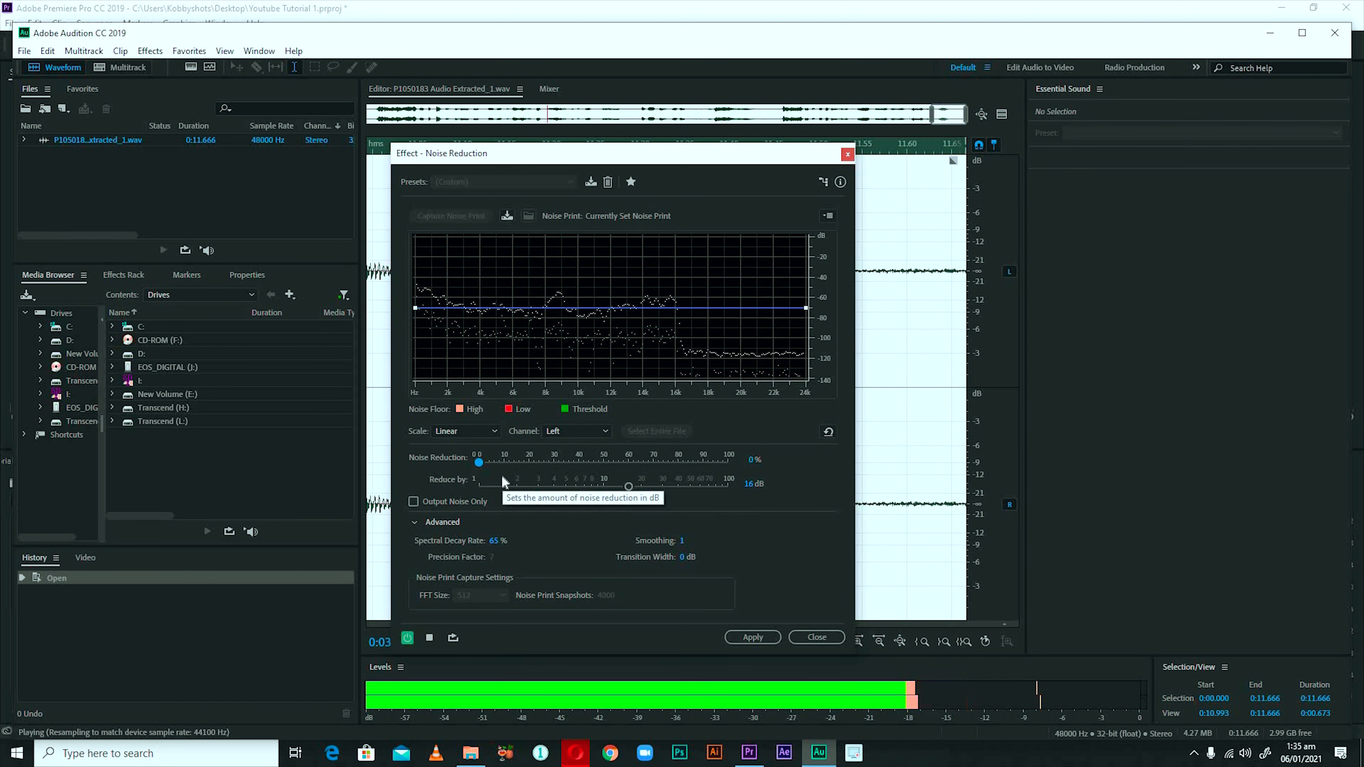
pyautogui.press('space')
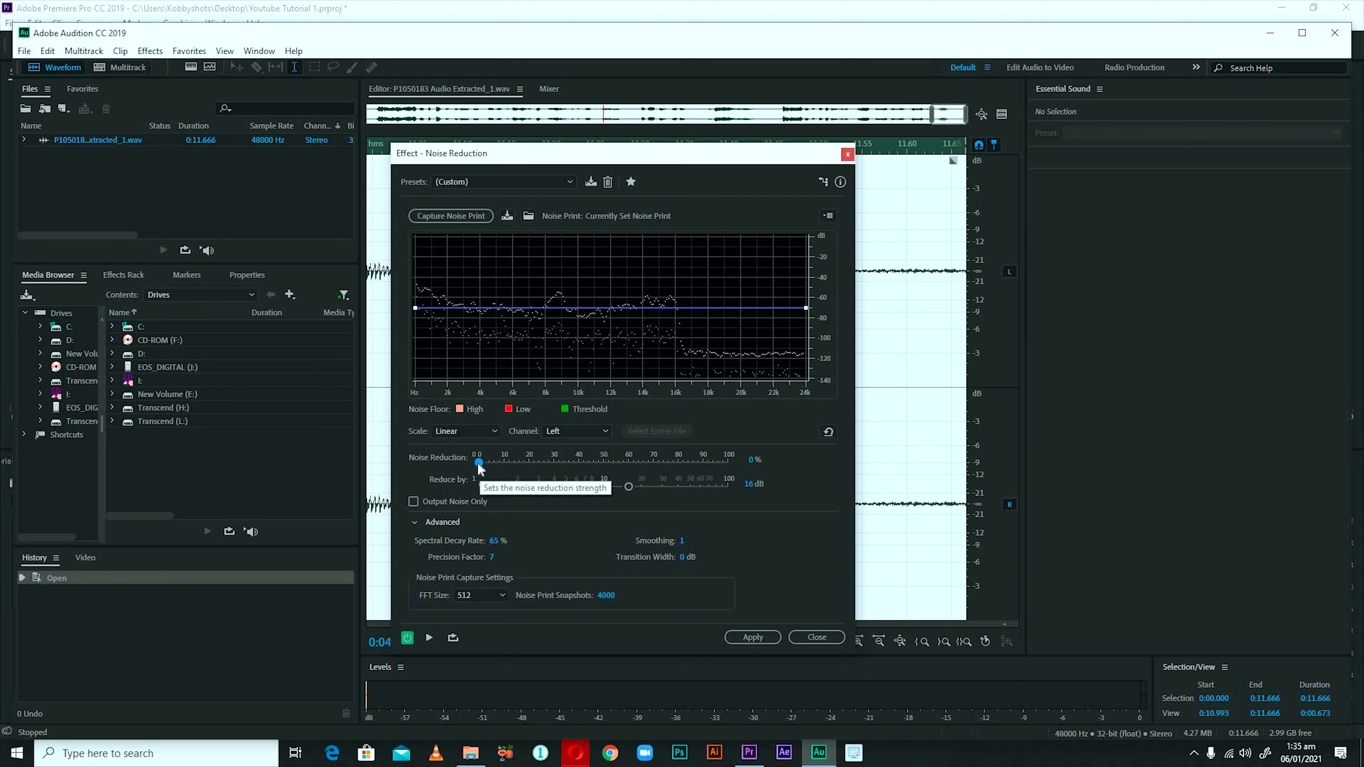
# Try a noise reduction strength of 50% and preview the audio
pyautogui.moveTo(479, 463); pyautogui.dragTo(605, 473)
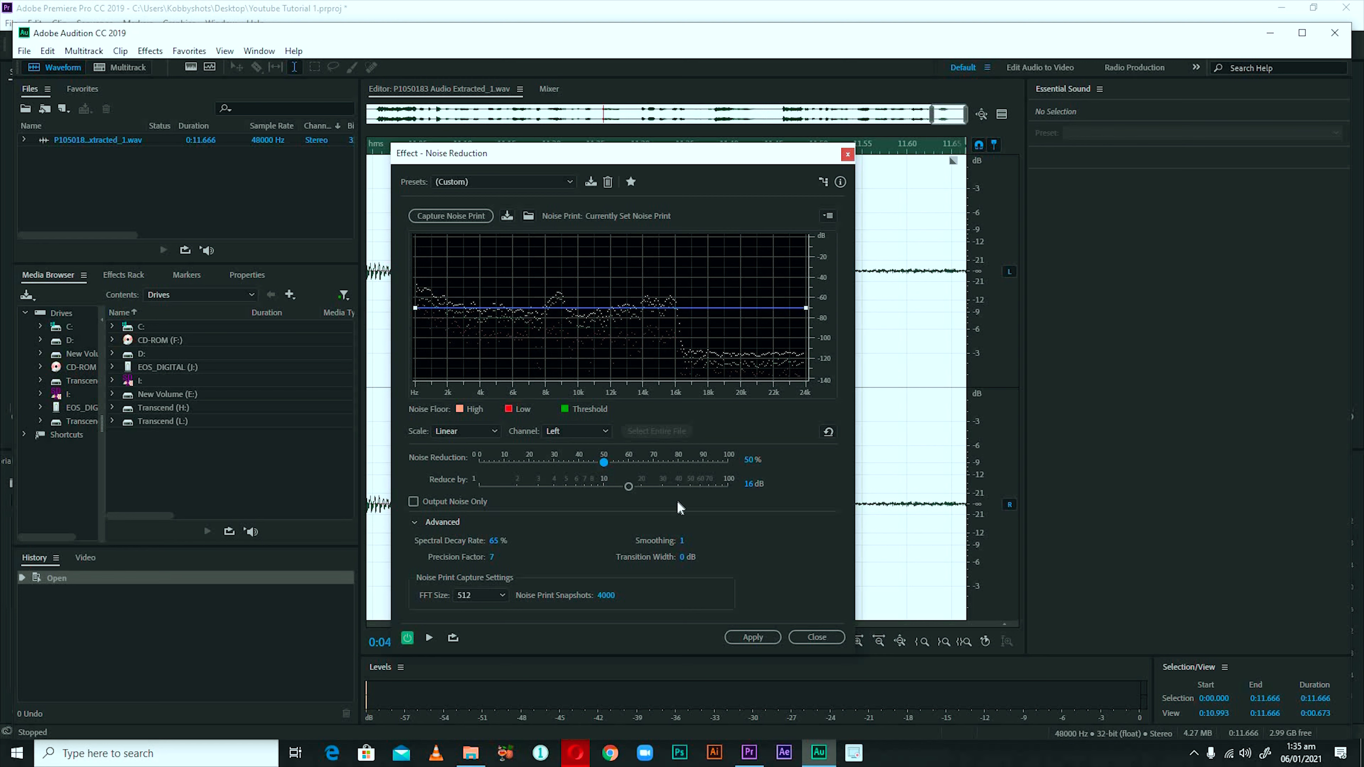
pyautogui.press('space')
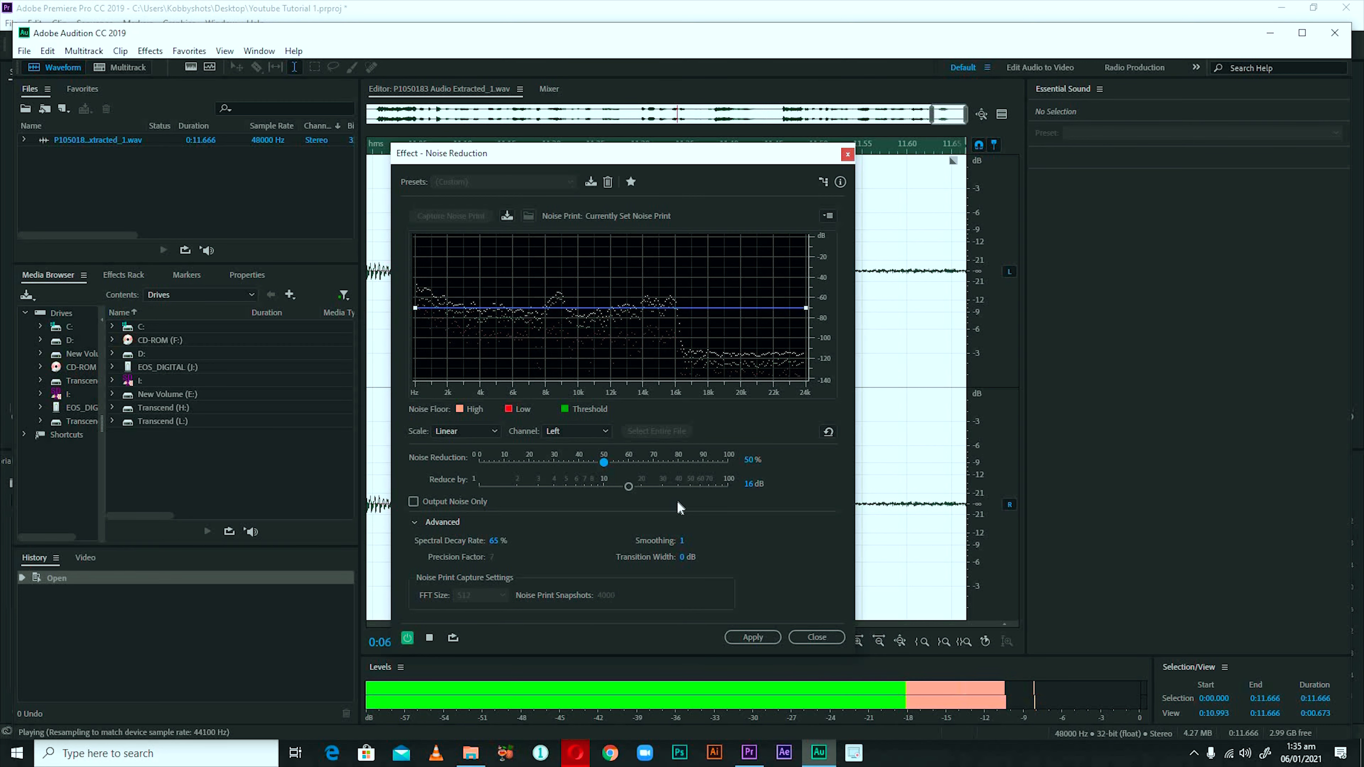
pyautogui.press('space')
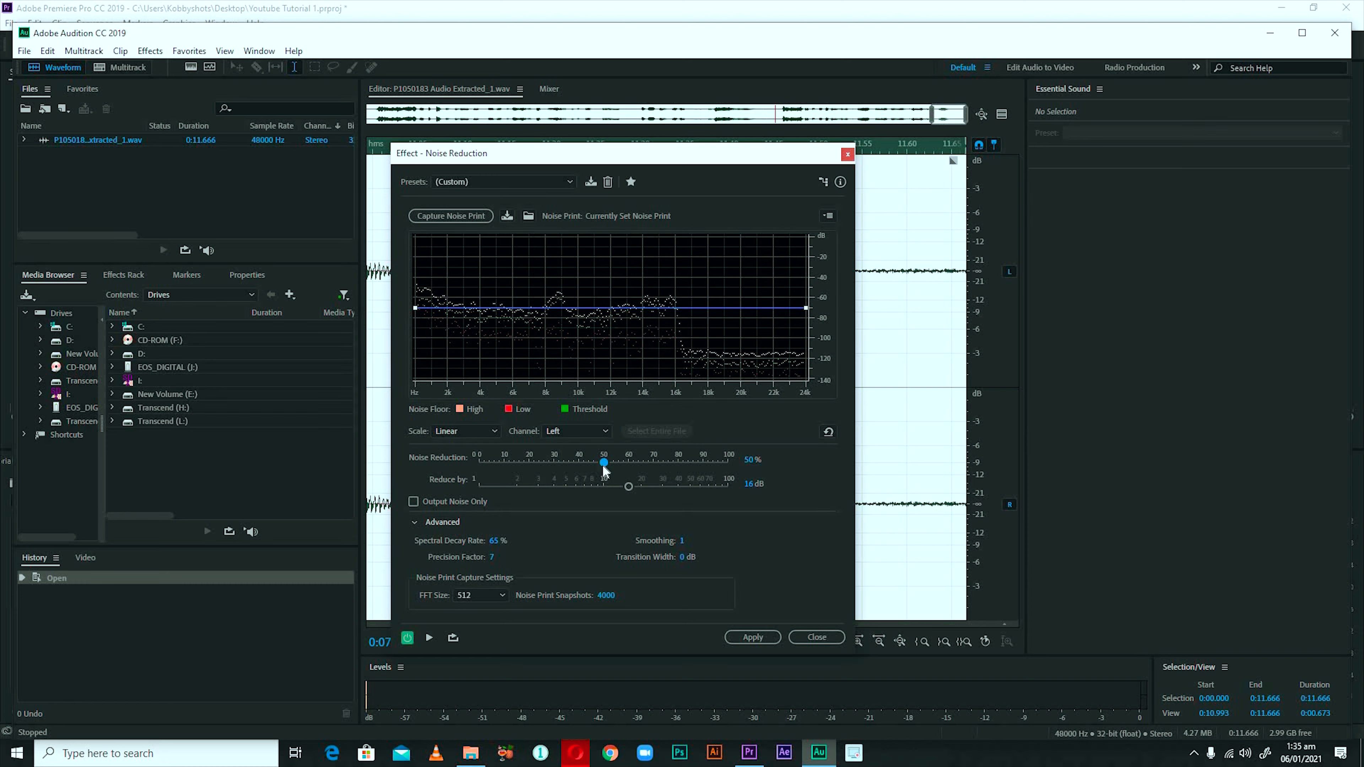
# Try raising the noise reduction strength to 70% and on to 100%, and preview the audio at the maximum
pyautogui.moveTo(611, 465); pyautogui.dragTo(652, 465)
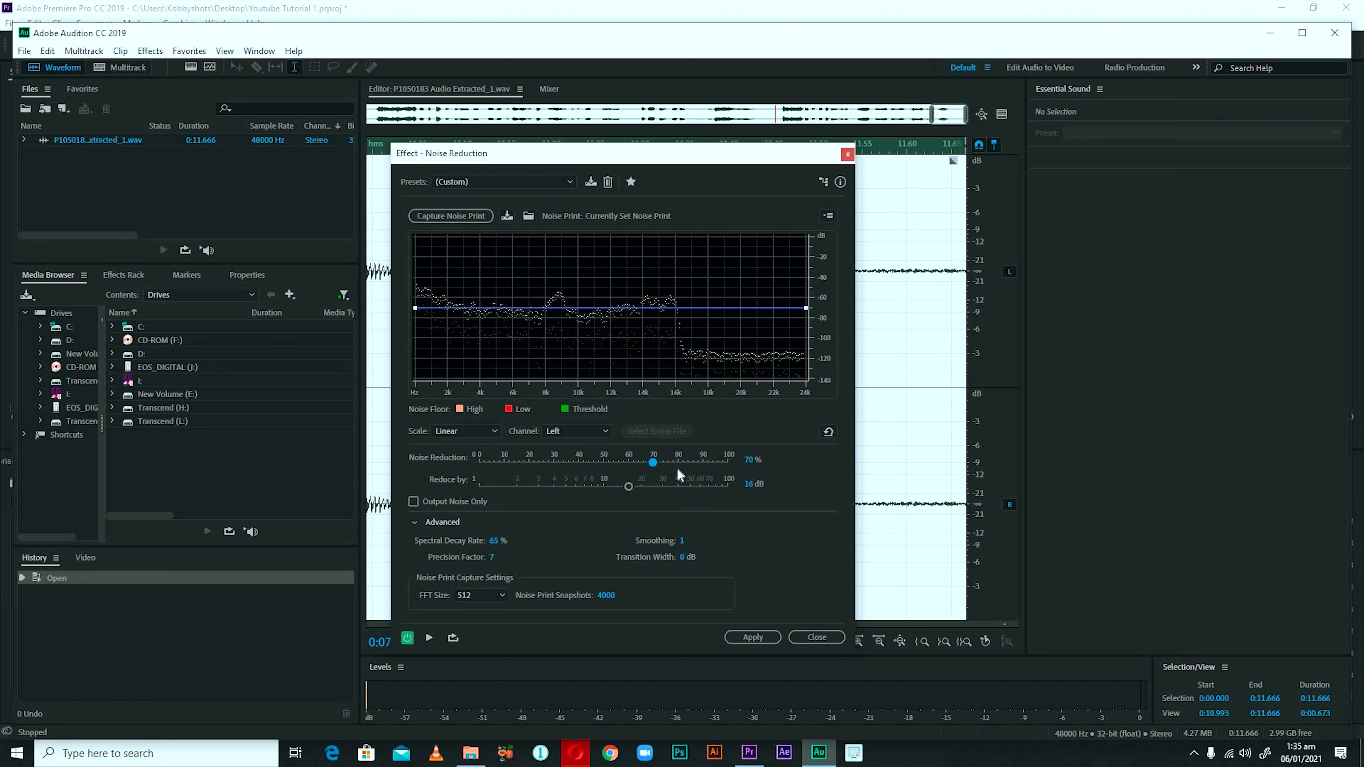
pyautogui.moveTo(653, 463); pyautogui.dragTo(728, 463)
pyautogui.press('space')
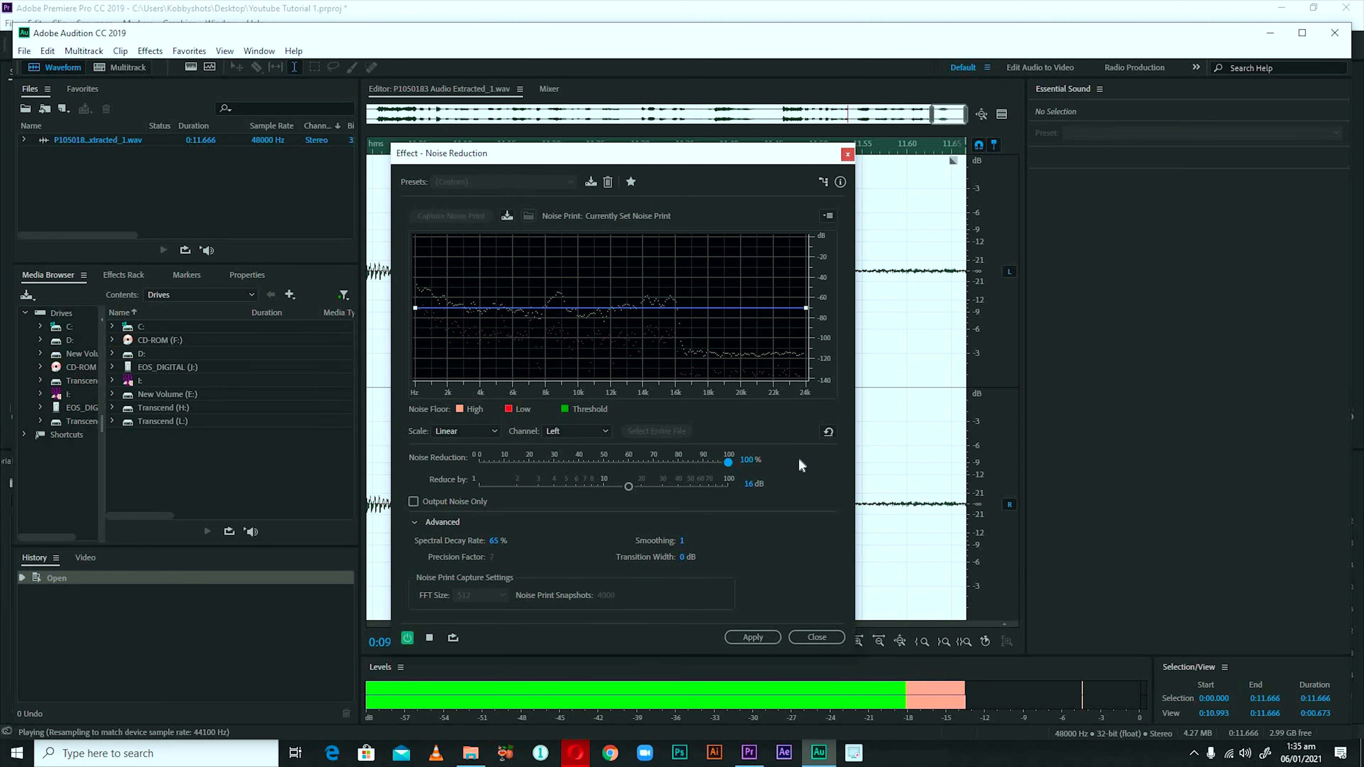
pyautogui.press('space')
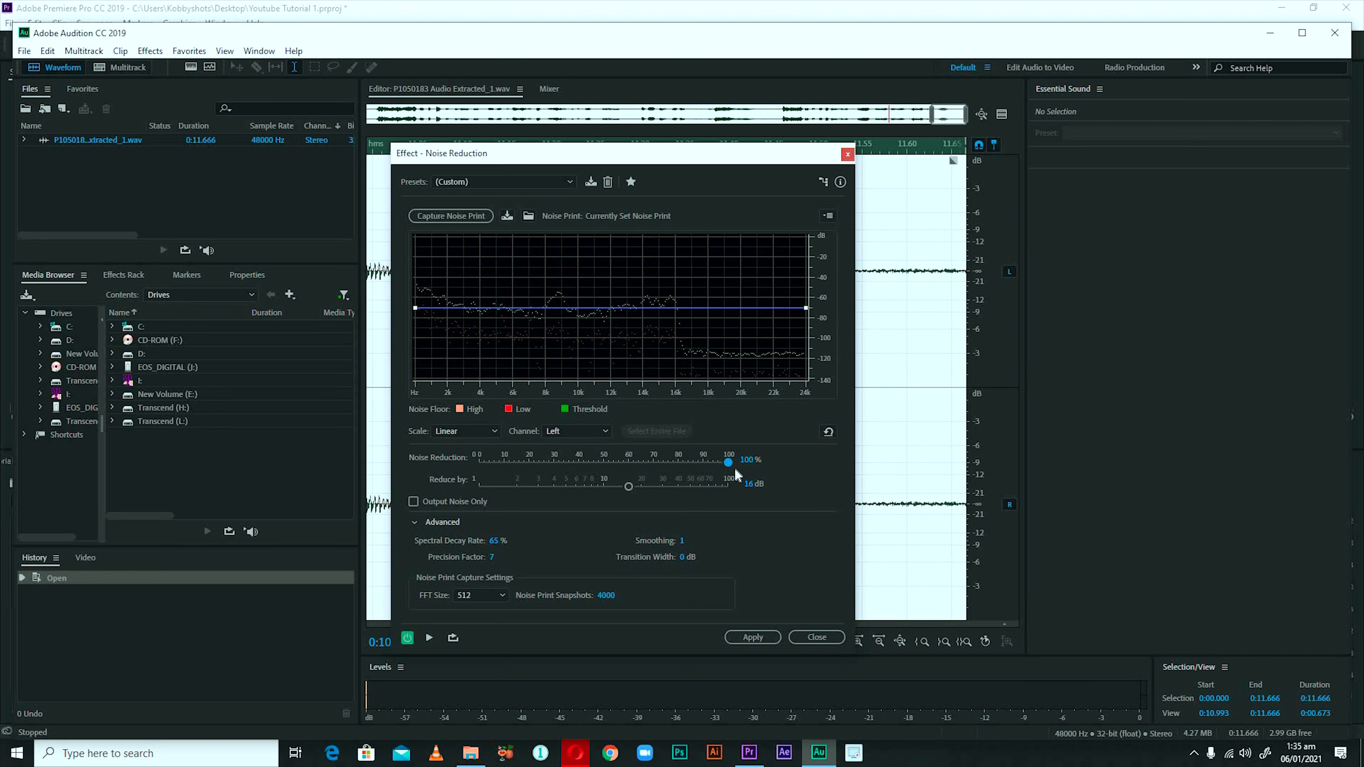
# Set the noise reduction strength to 79% and preview the audio
pyautogui.moveTo(707, 466); pyautogui.dragTo(677, 466)
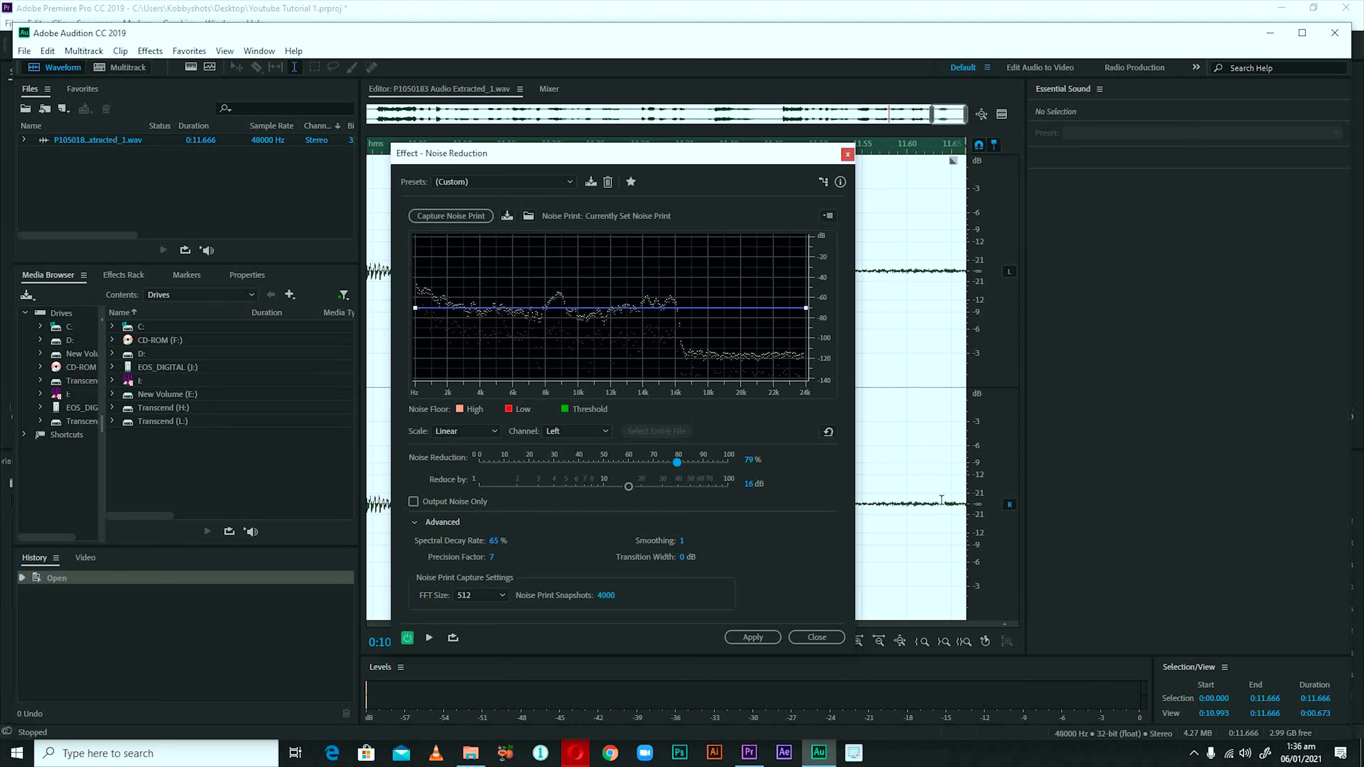
pyautogui.press('space')
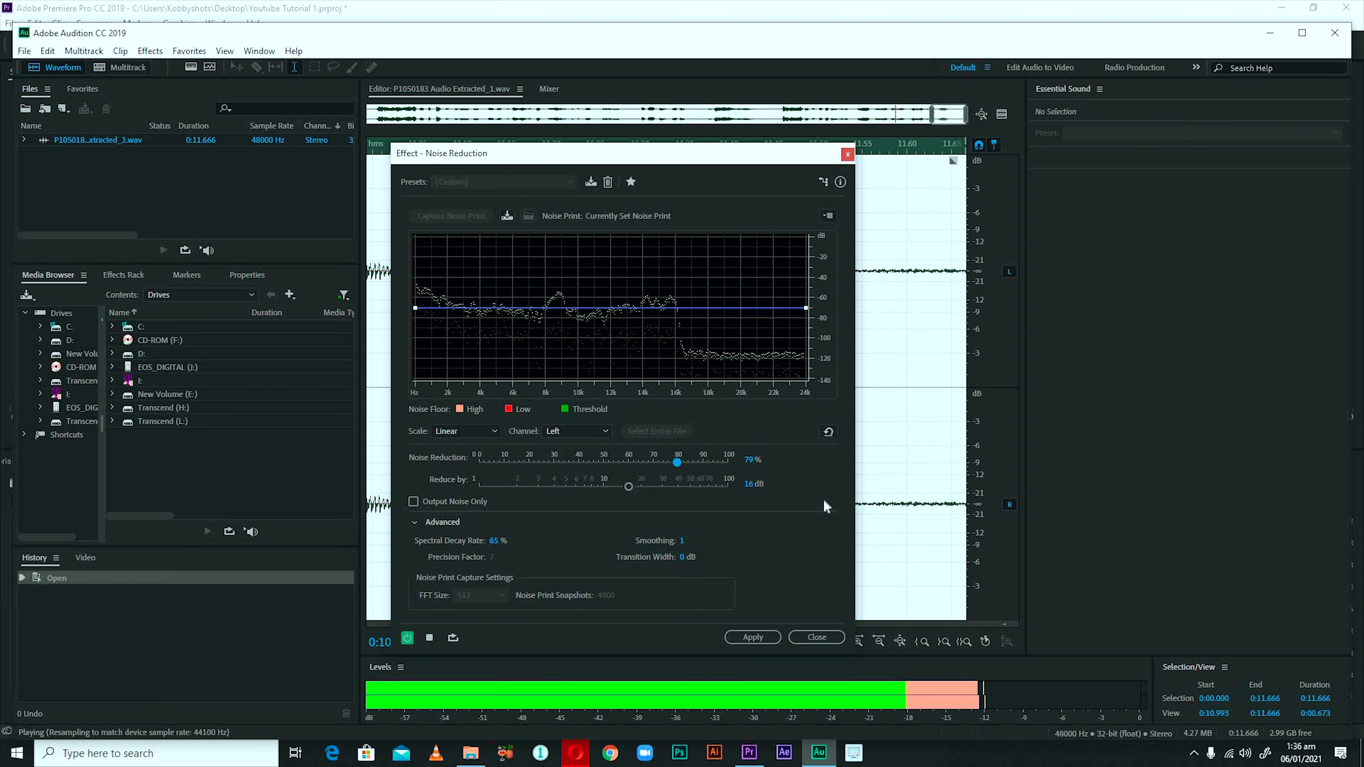